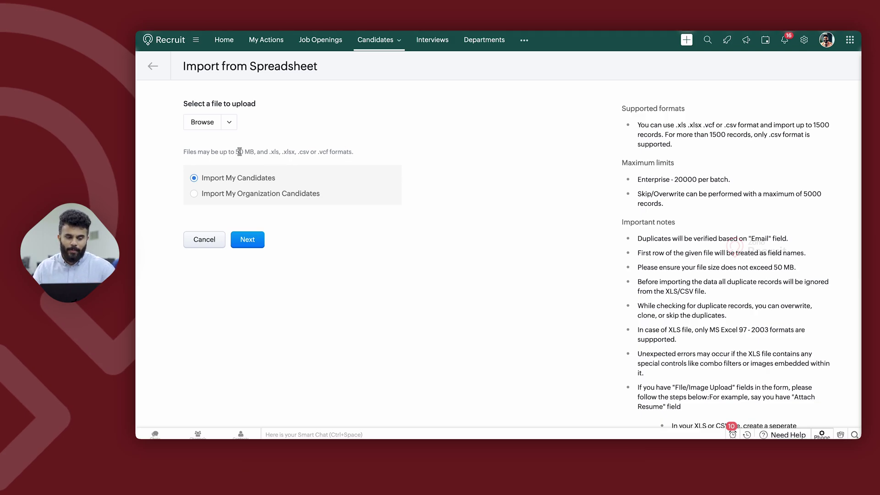
- Attach Candidate Import Spreadsheet.csv as the file to import
left_click(202, 123)
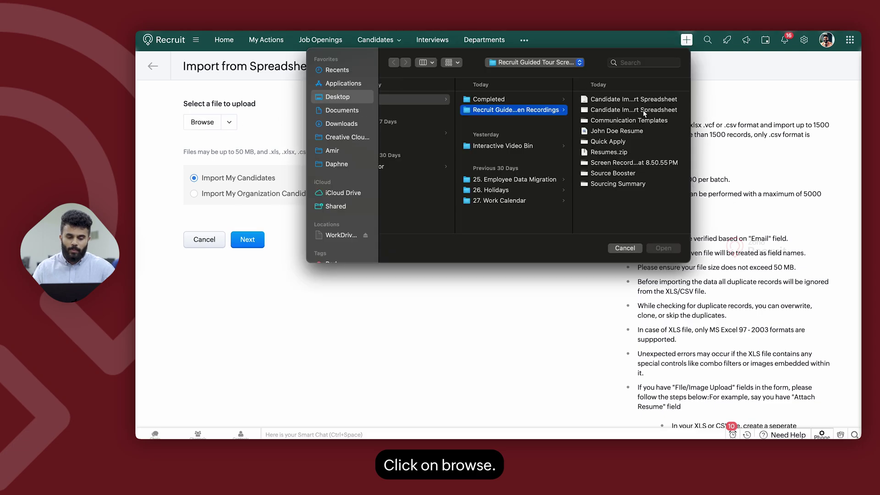
left_click(650, 100)
left_click(668, 248)
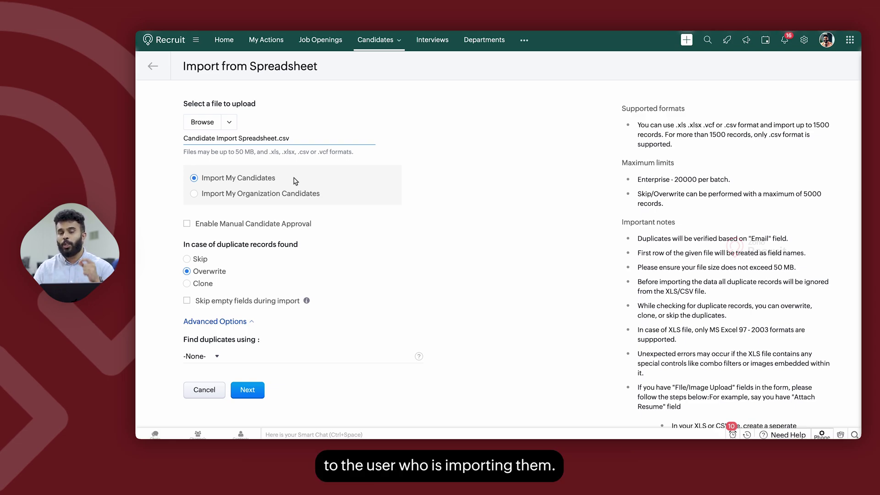
- Switch the import type to Import My Organization Candidates
left_click(195, 194)
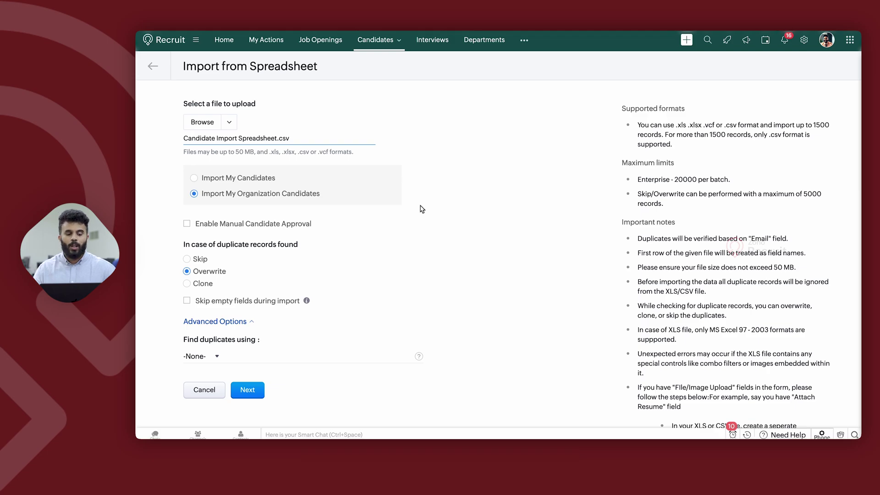
scroll(418, 207, "down", 1)
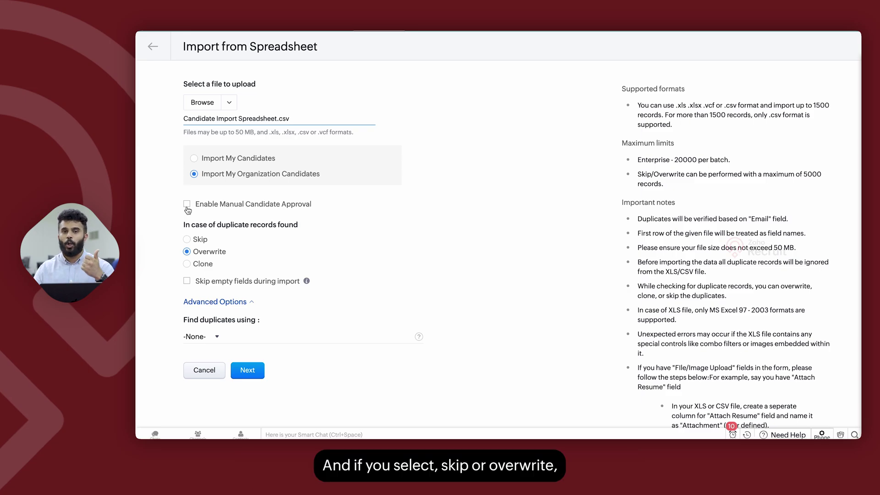
- Match duplicates using the Email field and enable Skip empty fields during import
left_click(202, 336)
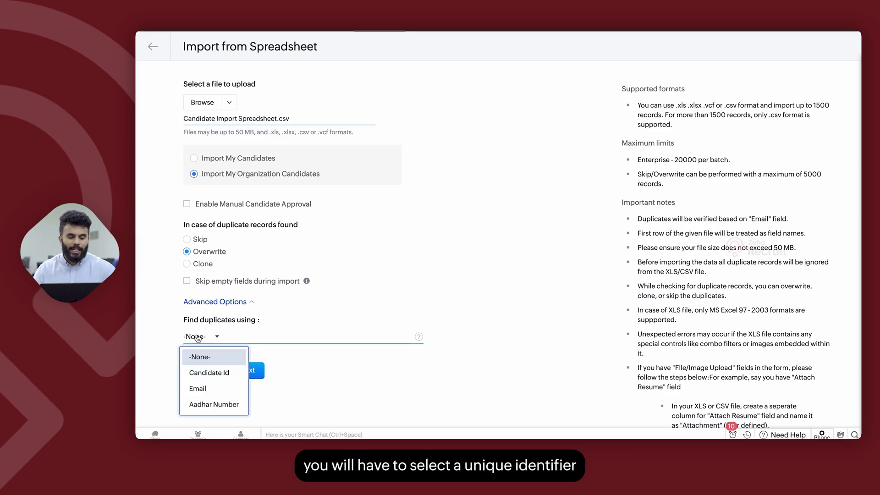
left_click(219, 390)
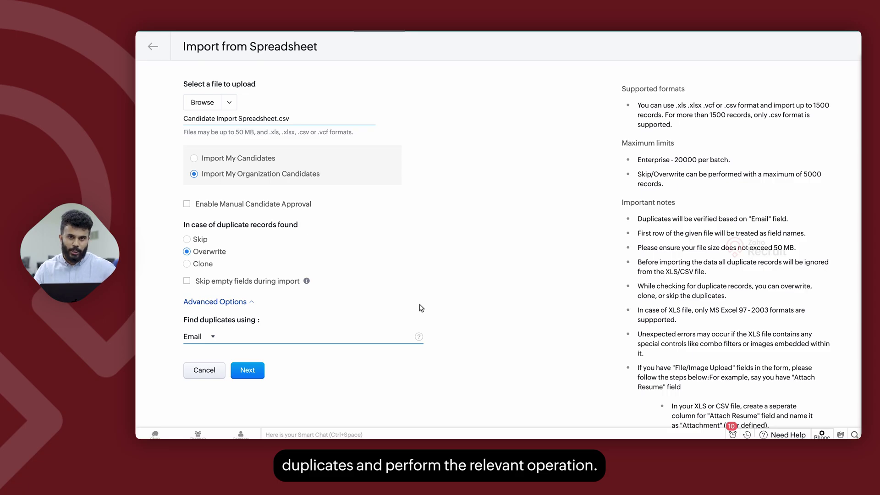
left_click(187, 283)
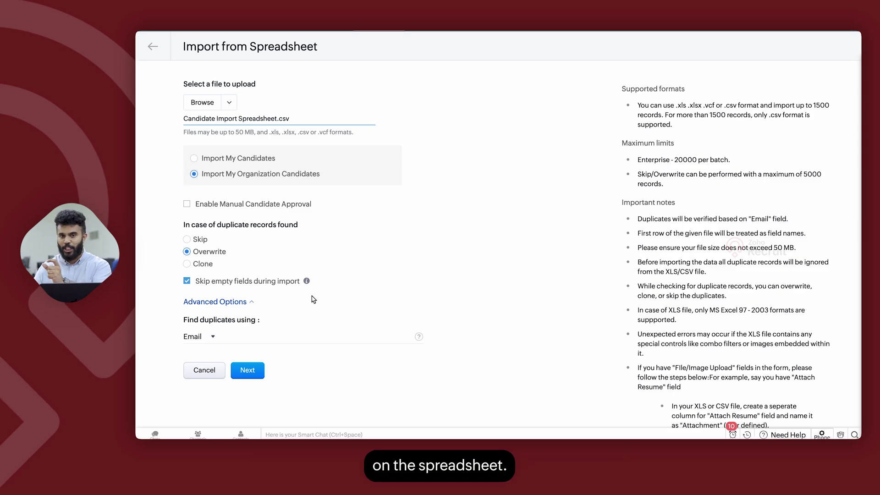
- Under Advanced Options, set candidate owner assignment to Recruiter Ownership
left_click(225, 302)
scroll(373, 384, "down", 2)
scroll(373, 384, "down", 2)
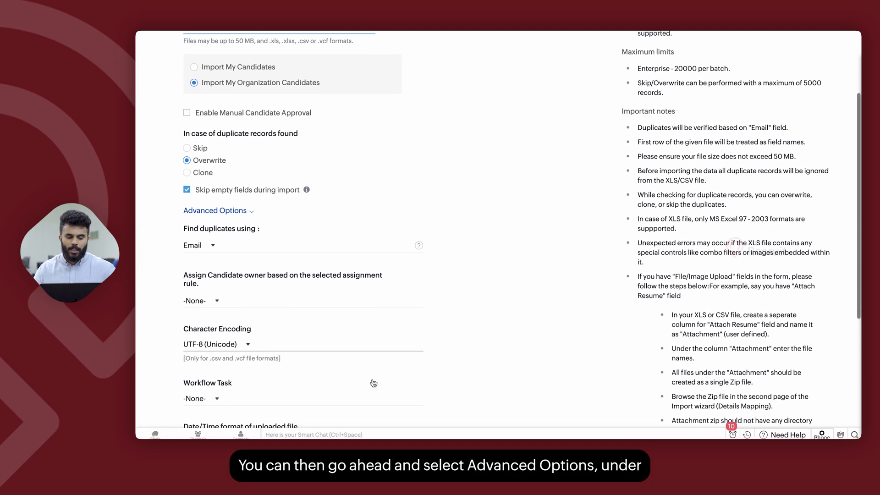
left_click(209, 304)
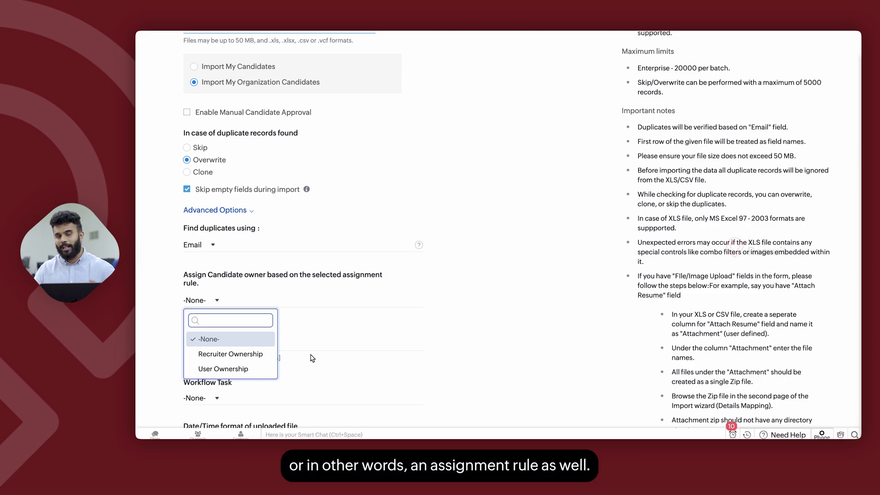
left_click(238, 354)
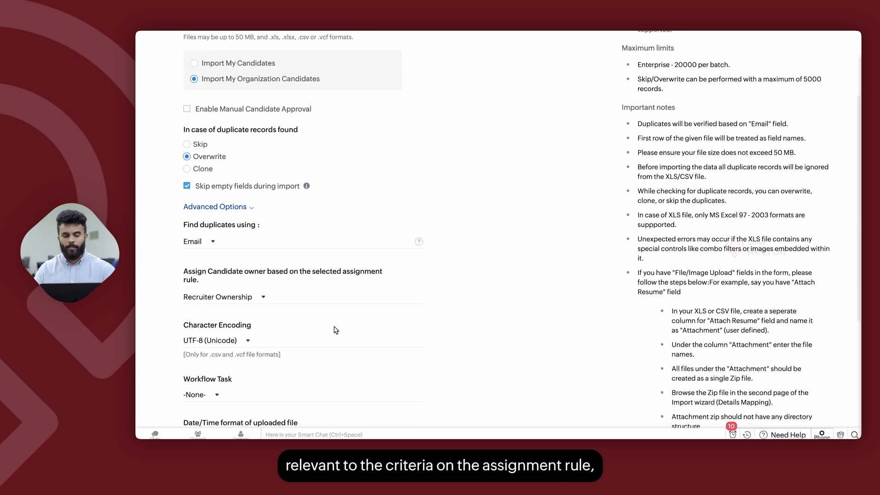
scroll(336, 329, "down", 3)
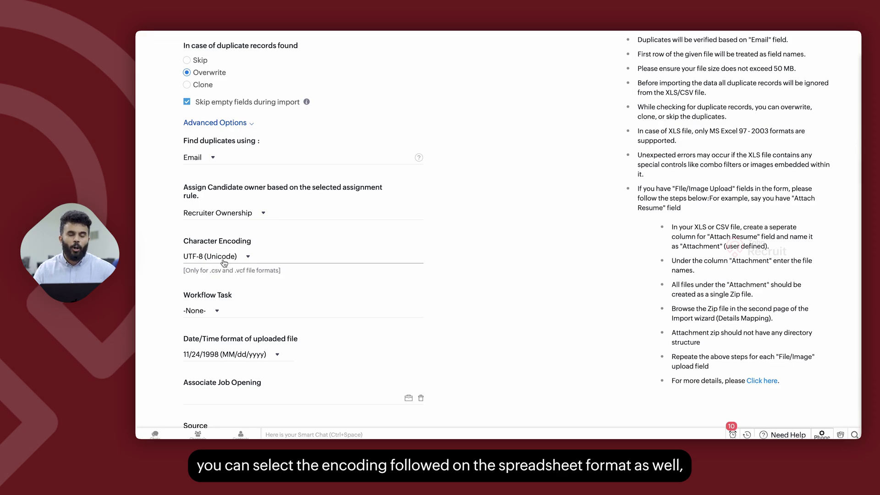
- Keep Character Encoding at UTF-8 and leave Workflow Task as None
left_click(224, 262)
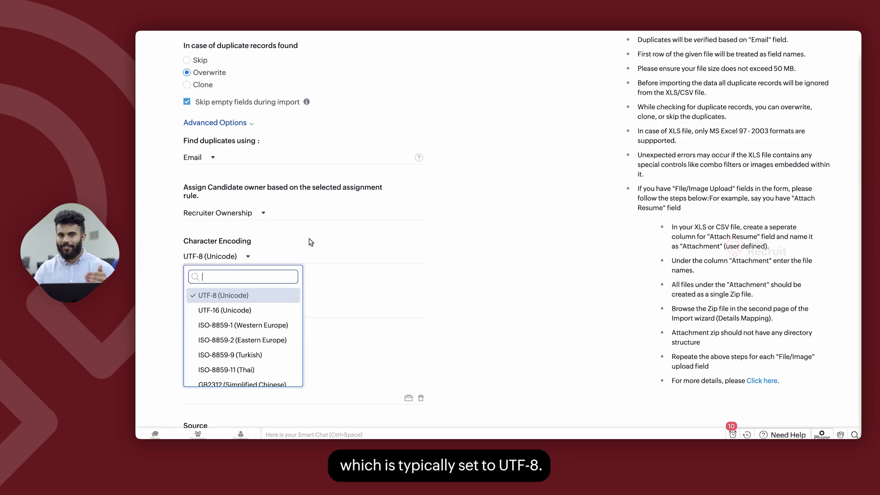
left_click(439, 218)
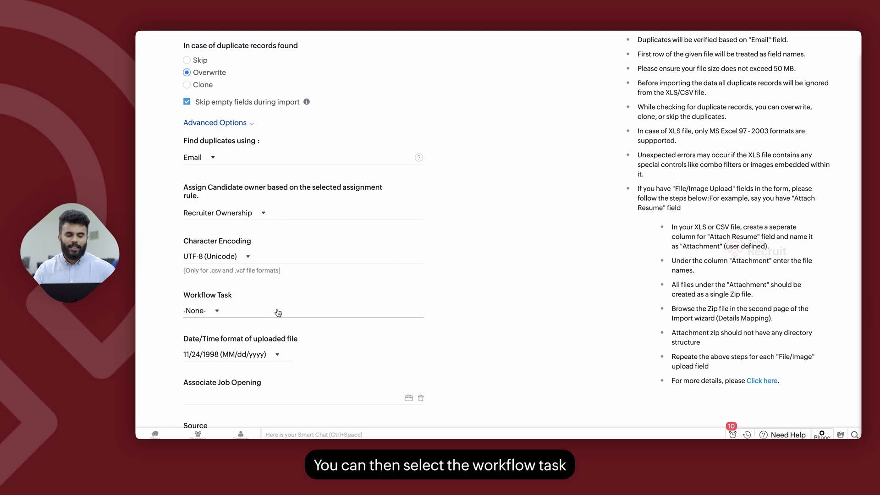
scroll(278, 312, "down", 1)
left_click(193, 277)
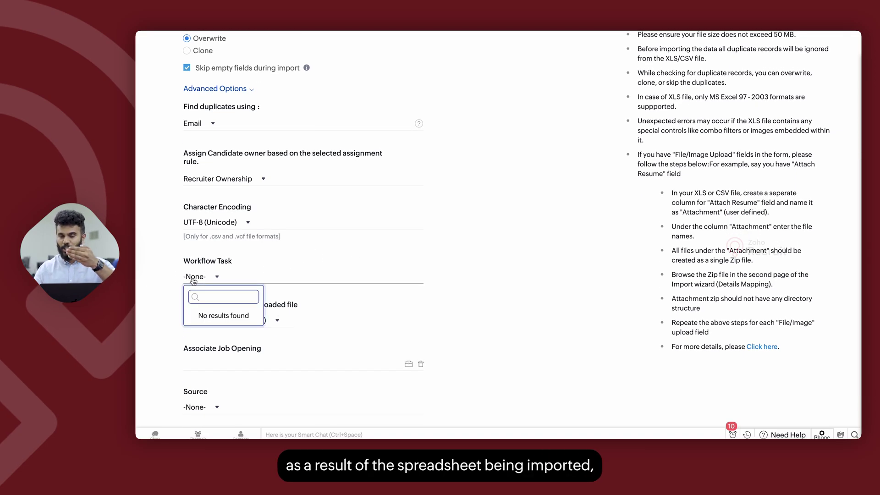
left_click(475, 292)
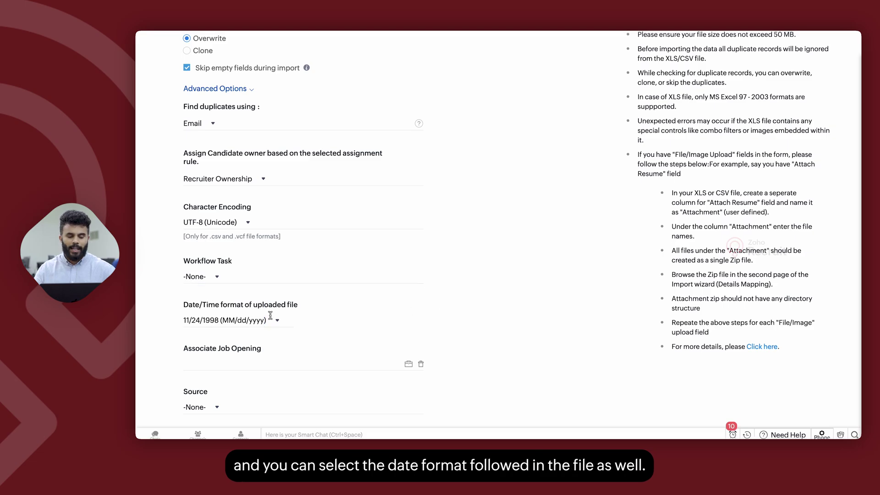
- Set the file's Date/Time format to 24/11/1998 (dd/MM/yyyy)
left_click(257, 321)
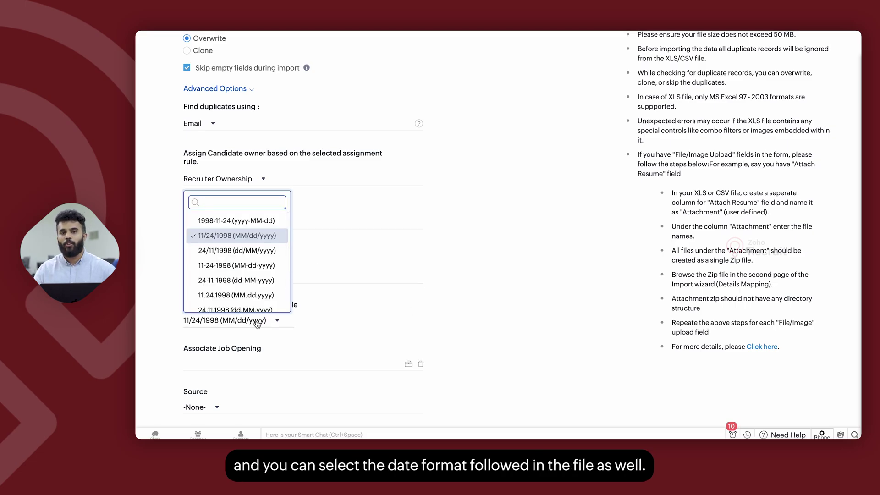
left_click(255, 257)
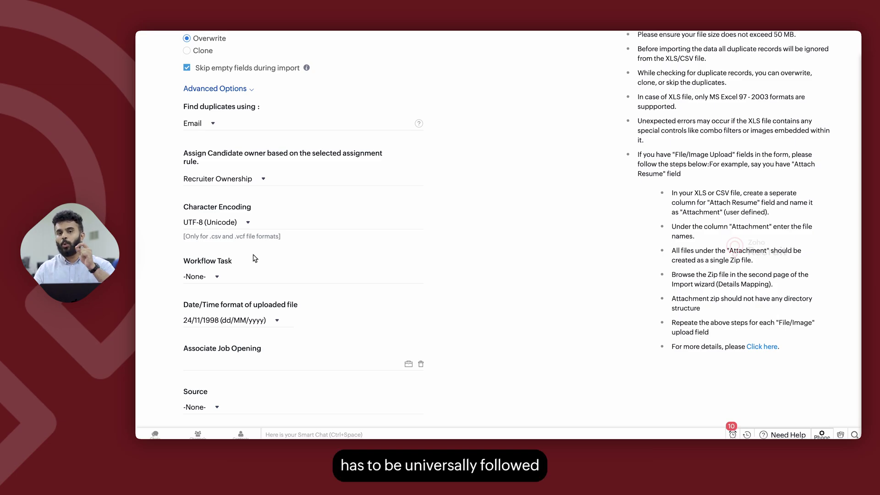
key("ctrl+Left")
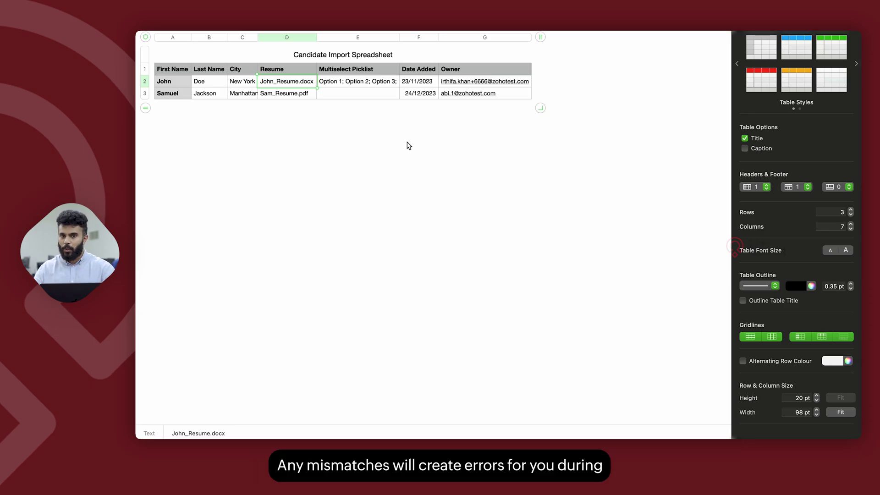
- Go back from the Numbers spreadsheet to the Zoho Recruit import form
key("ctrl+Right")
- Associate the import with job opening ZR_102_JOB (Accountant)
scroll(281, 323, "down", 2)
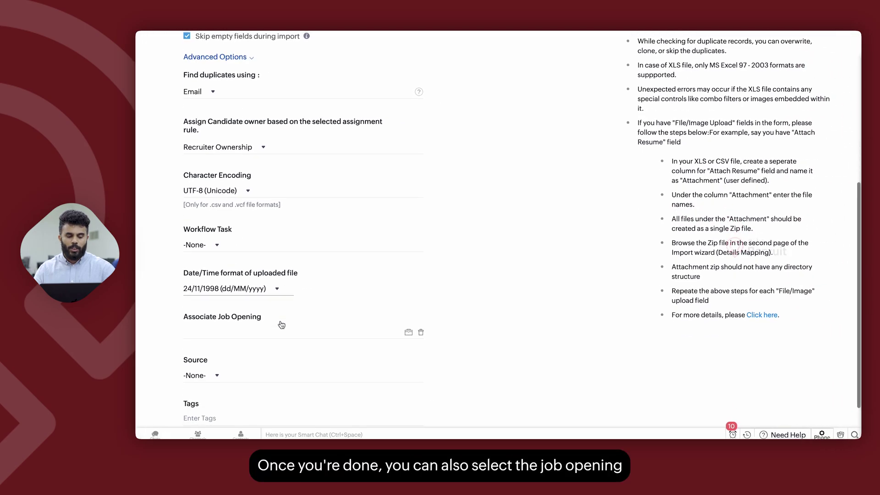
scroll(282, 324, "down", 1)
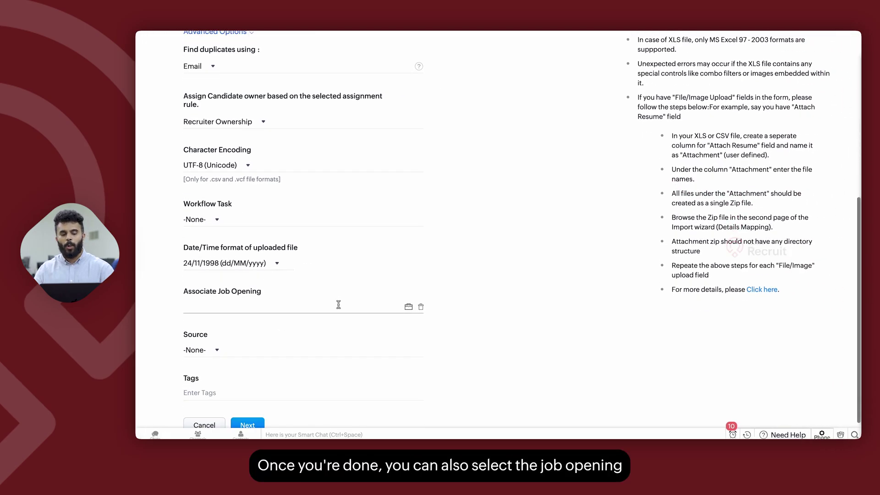
left_click(408, 307)
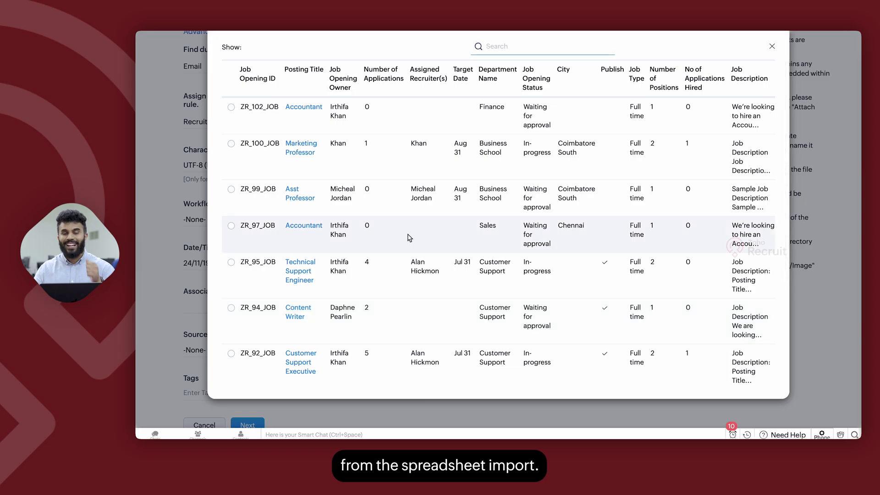
left_click(231, 108)
- Leave Source and Tags empty and continue to the next import step
scroll(334, 303, "down", 1)
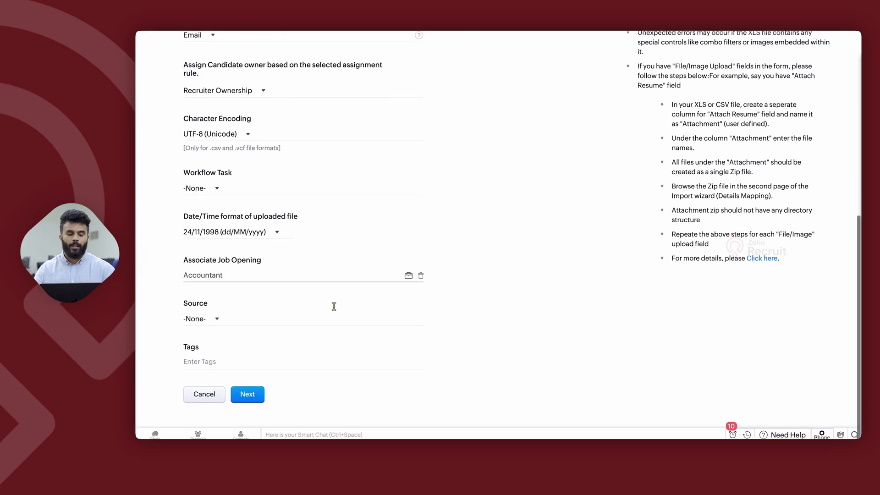
left_click(202, 317)
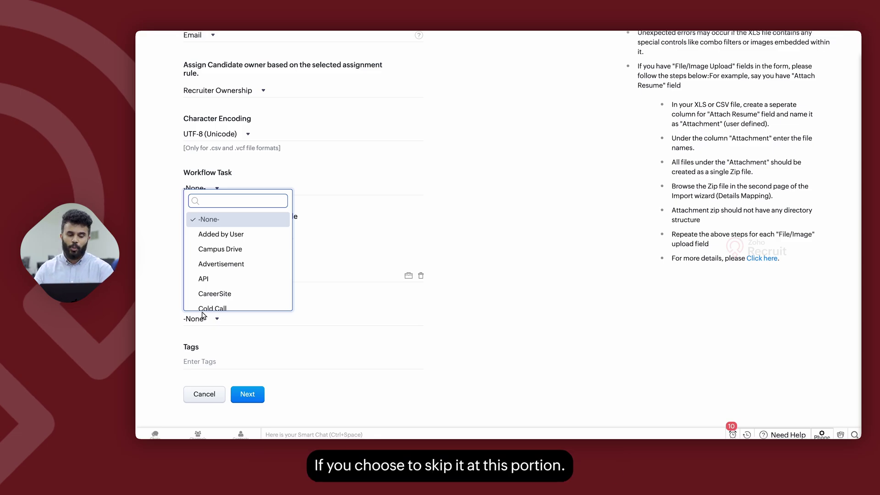
left_click(207, 362)
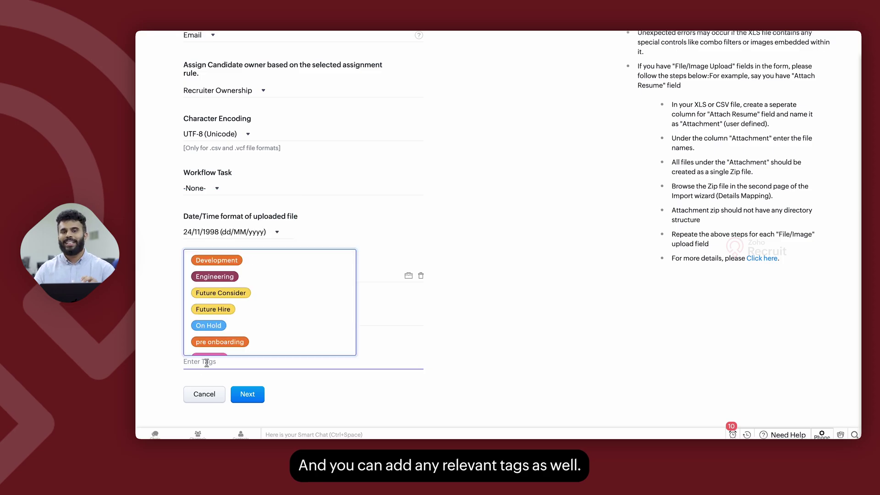
left_click(315, 401)
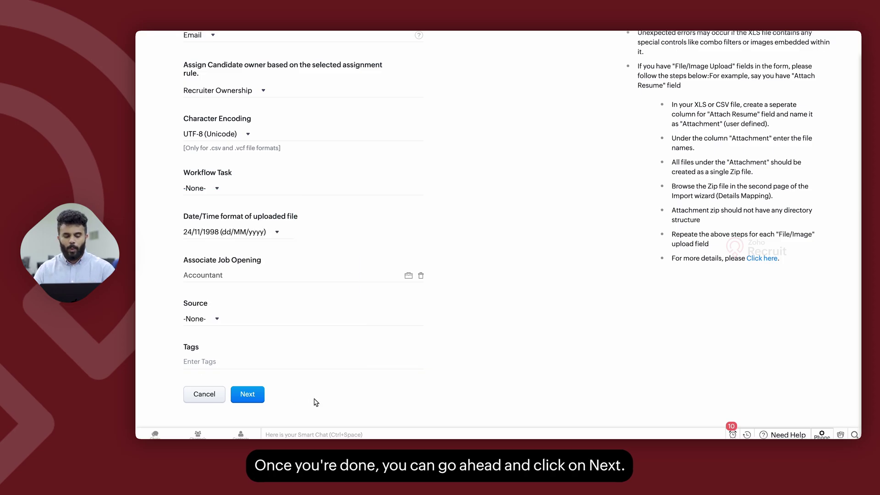
left_click(258, 397)
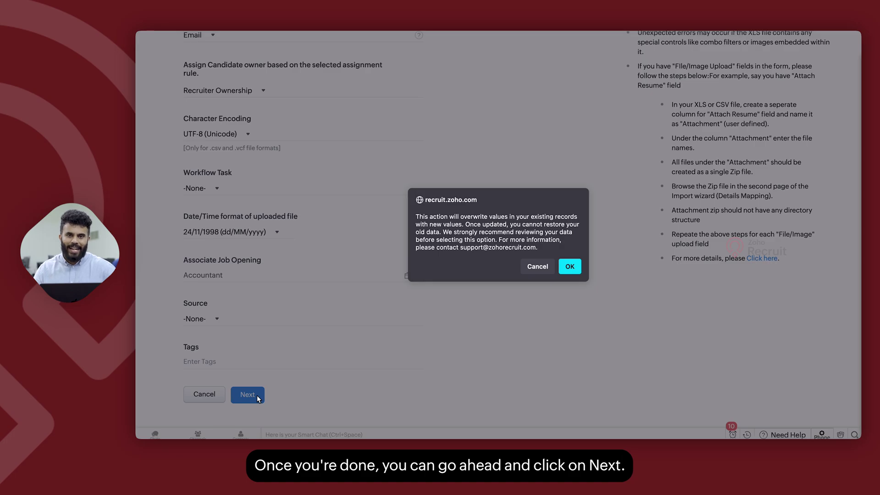
- Accept the overwrite warning to reach Map Fields, then review the spreadsheet's Owner column
left_click(569, 266)
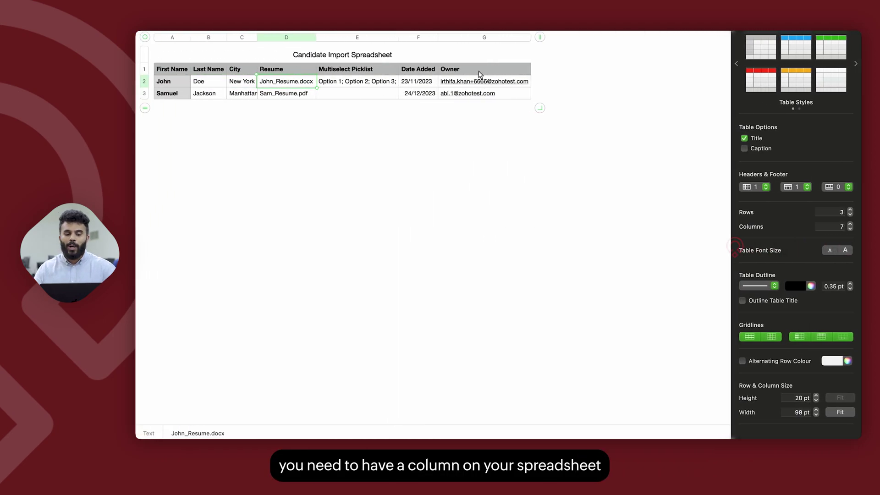
left_click(478, 73)
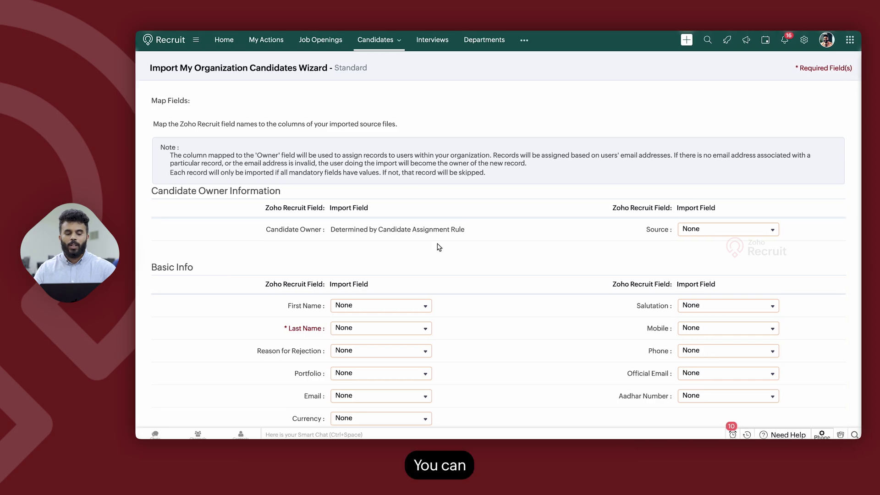
- Map Last Name to Last Name (Column: 2) and First Name to First Name (Column: 1)
scroll(437, 247, "down", 2)
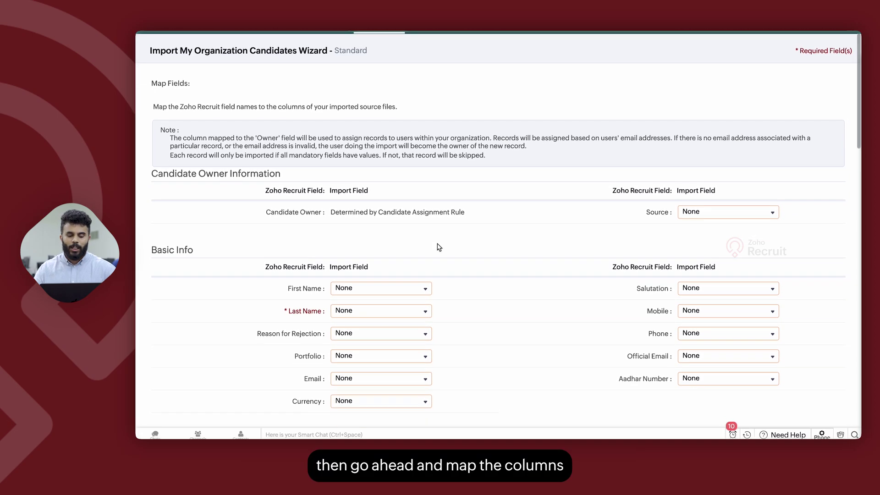
left_click(363, 238)
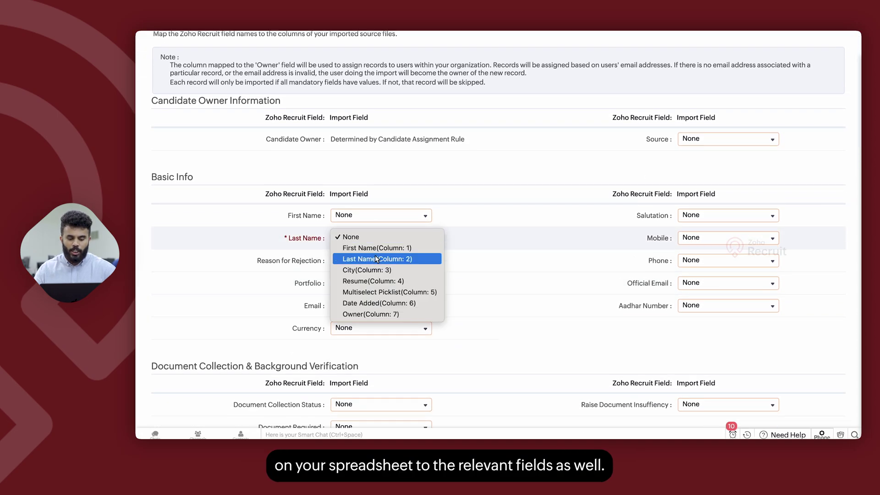
left_click(373, 259)
left_click(371, 215)
left_click(371, 226)
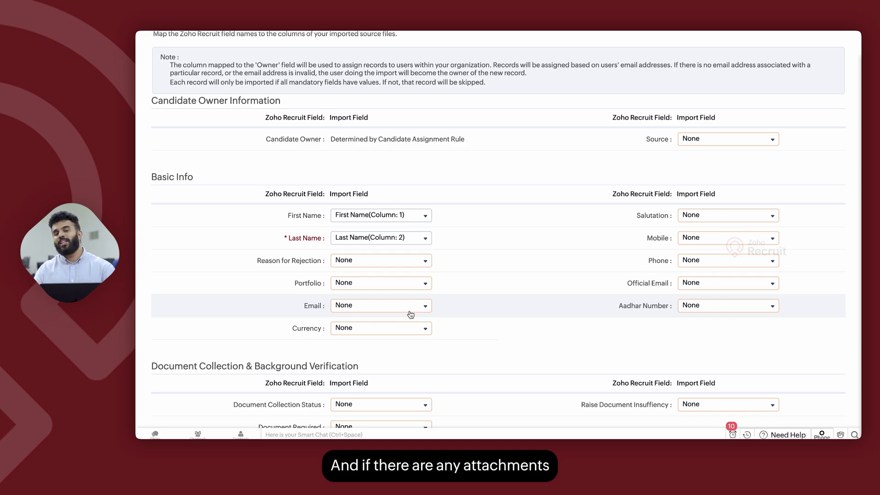
scroll(410, 314, "down", 2)
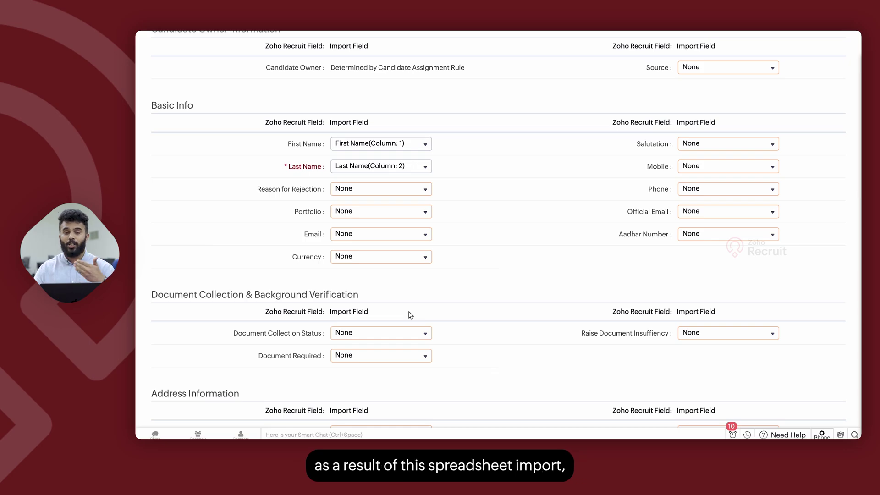
scroll(410, 314, "down", 15)
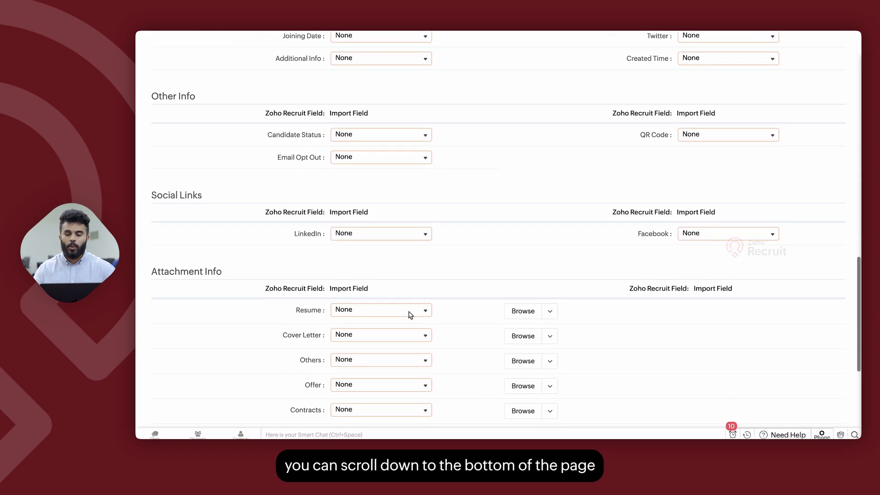
scroll(411, 314, "up", 2)
scroll(410, 314, "up", 1)
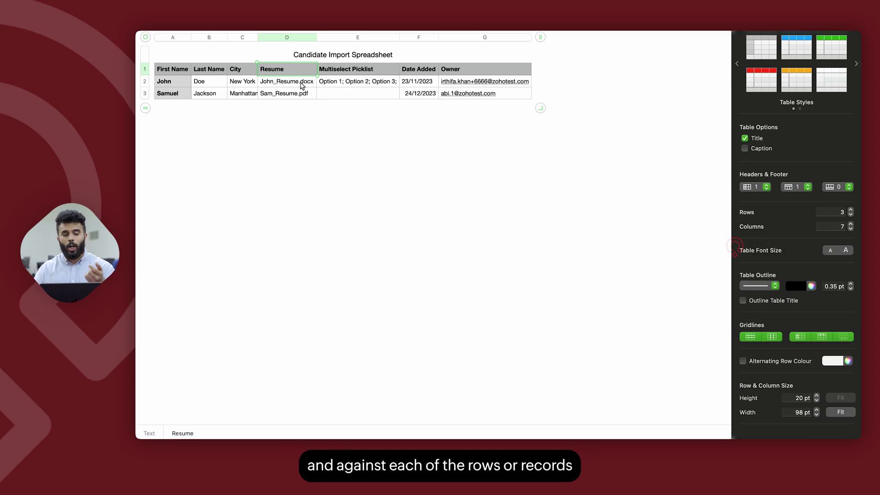
left_click(302, 86)
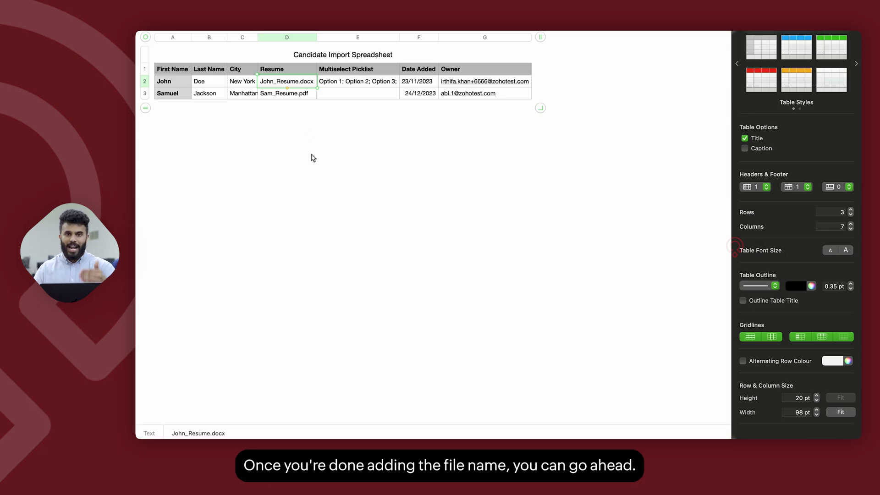
key("ctrl+Right")
- Map the Resume attachment to Resume (Column: 4) and upload Resumes.zip as its source
left_click(379, 149)
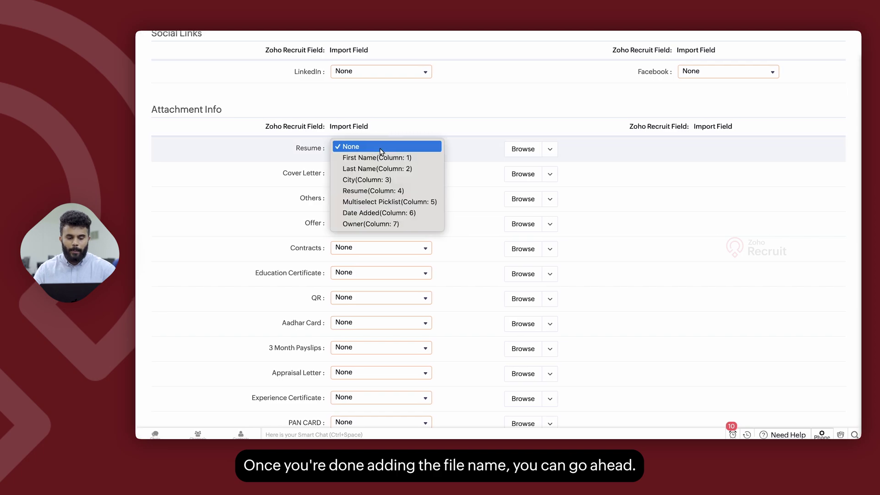
left_click(395, 193)
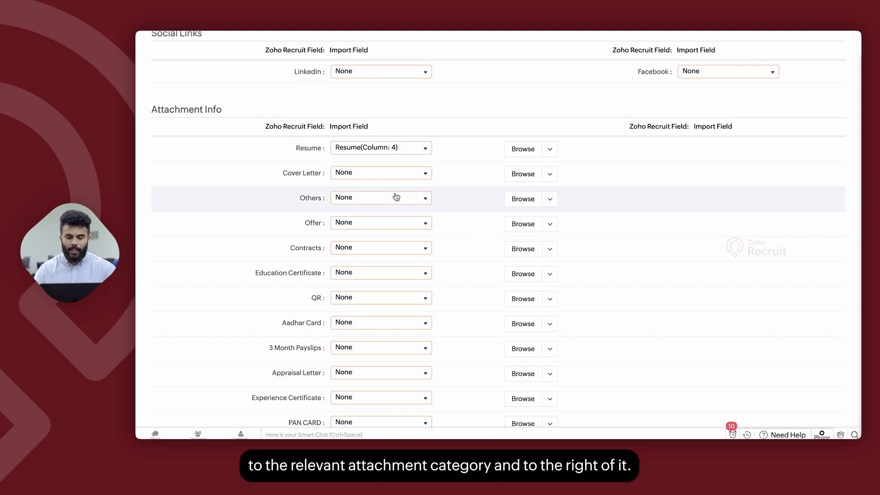
left_click(519, 148)
left_click(606, 152)
left_click(667, 247)
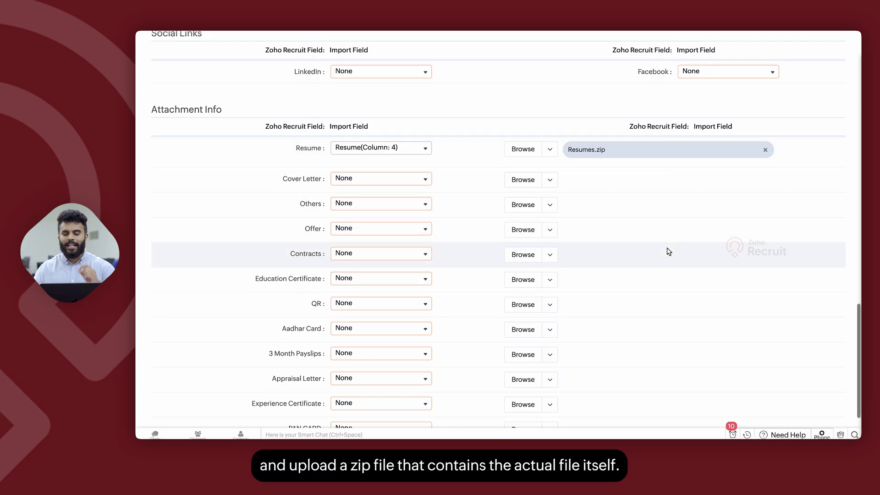